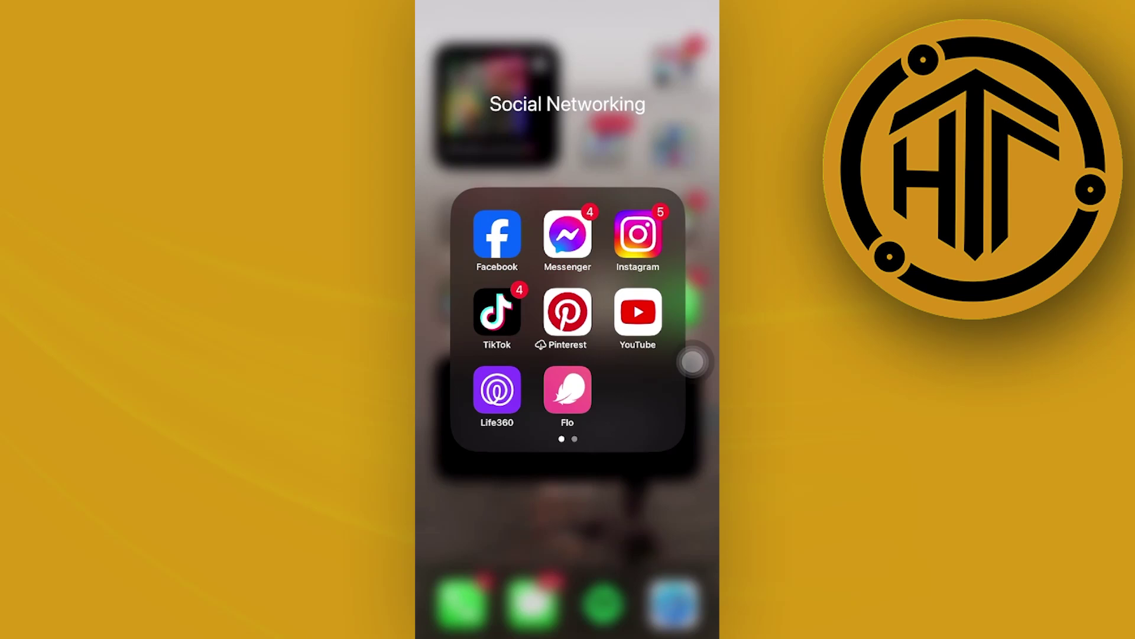
Step: Launch the Facebook app from the Social Networking folder
{"action": "left_click", "coordinate": [497, 235]}
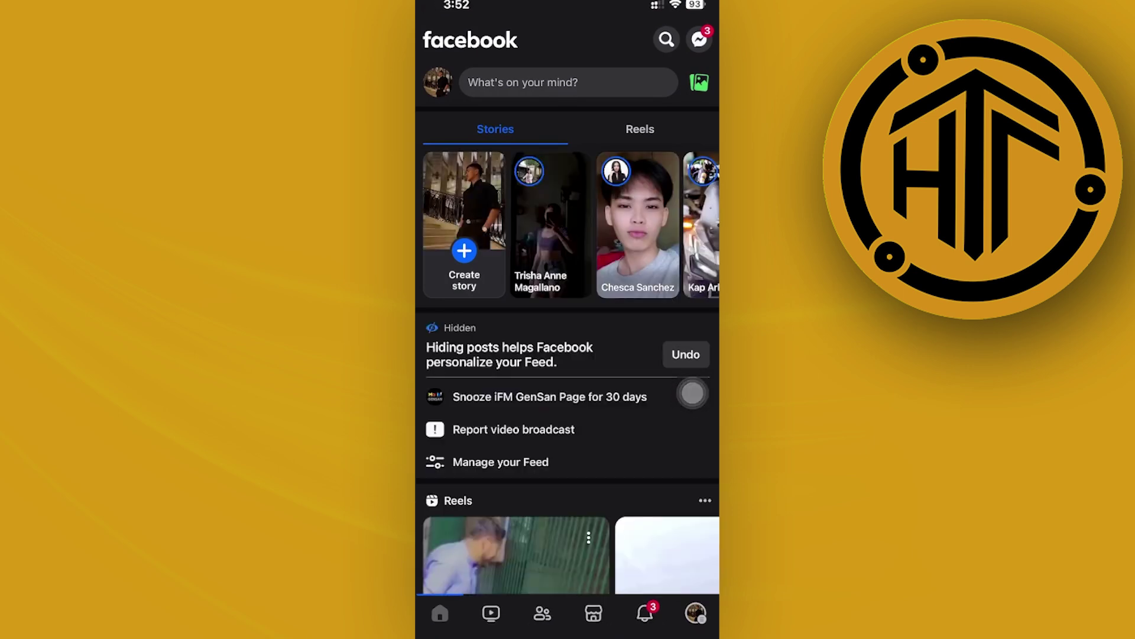
{"action": "scroll", "coordinate": [568, 400], "scroll_direction": "down", "scroll_amount": 5}
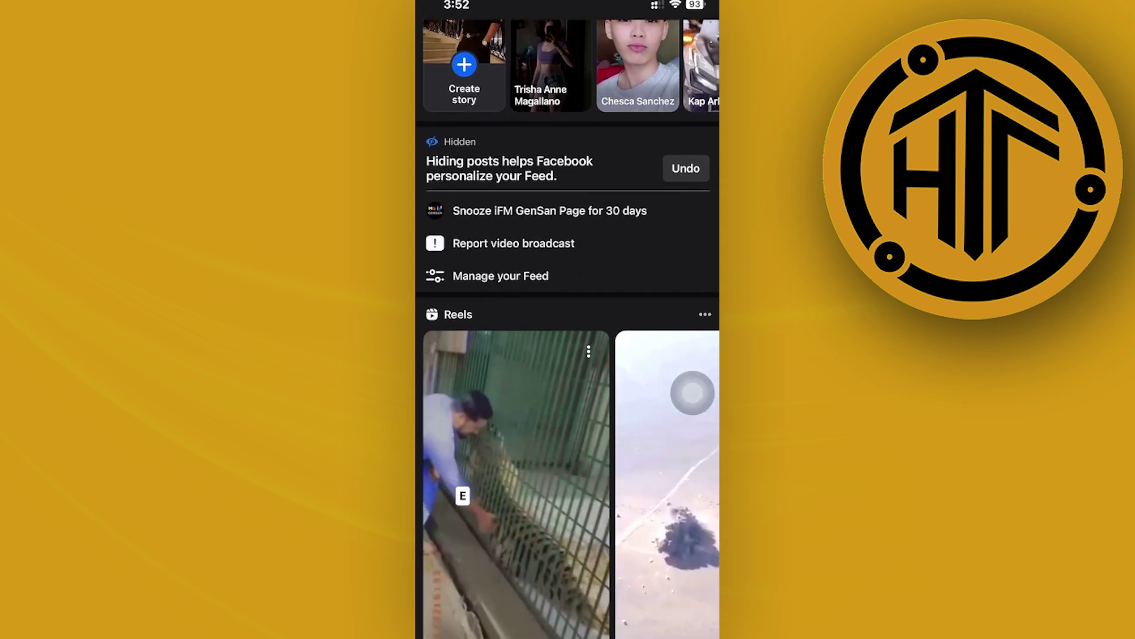
{"action": "scroll", "coordinate": [567, 399], "scroll_direction": "down", "scroll_amount": 10}
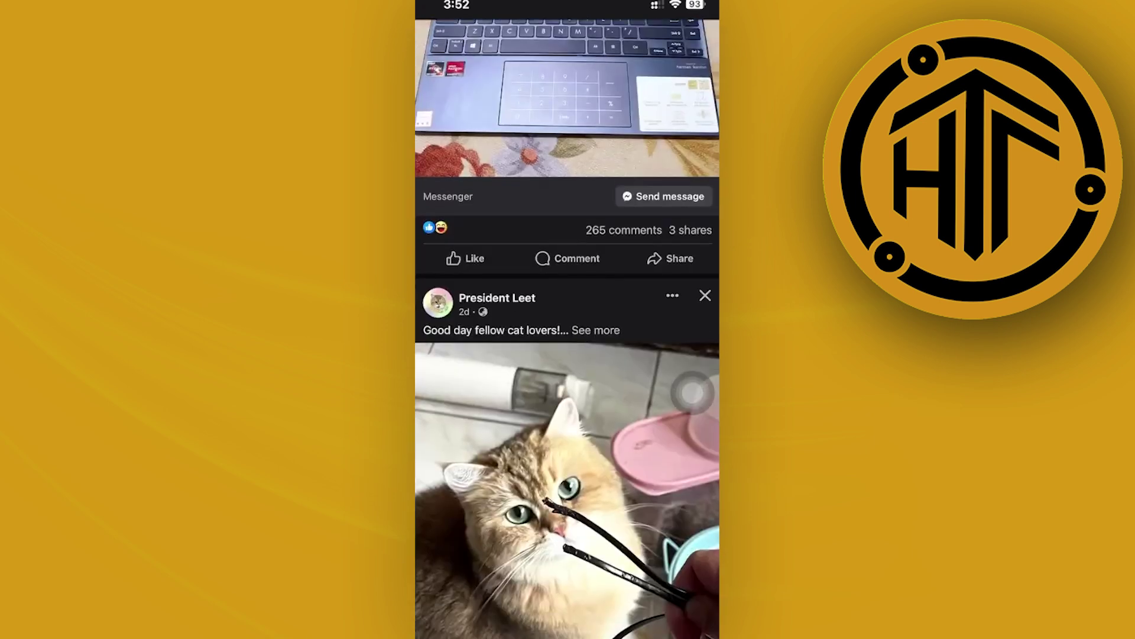
{"action": "scroll", "coordinate": [568, 399], "scroll_direction": "down", "scroll_amount": 3}
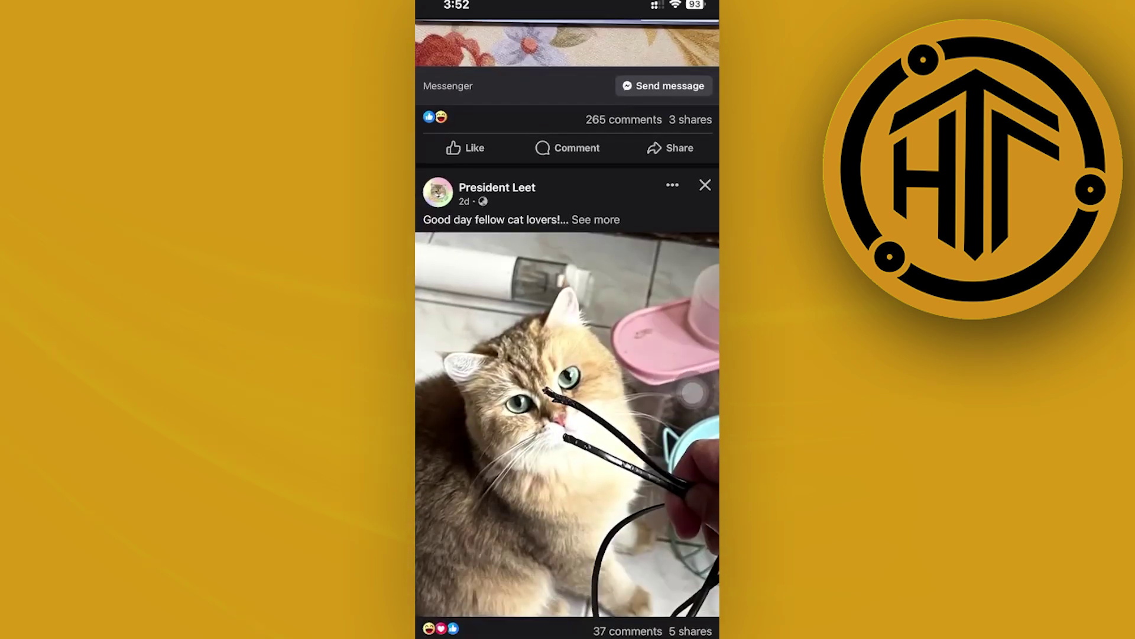
{"action": "scroll", "coordinate": [568, 355], "scroll_direction": "up", "scroll_amount": 5}
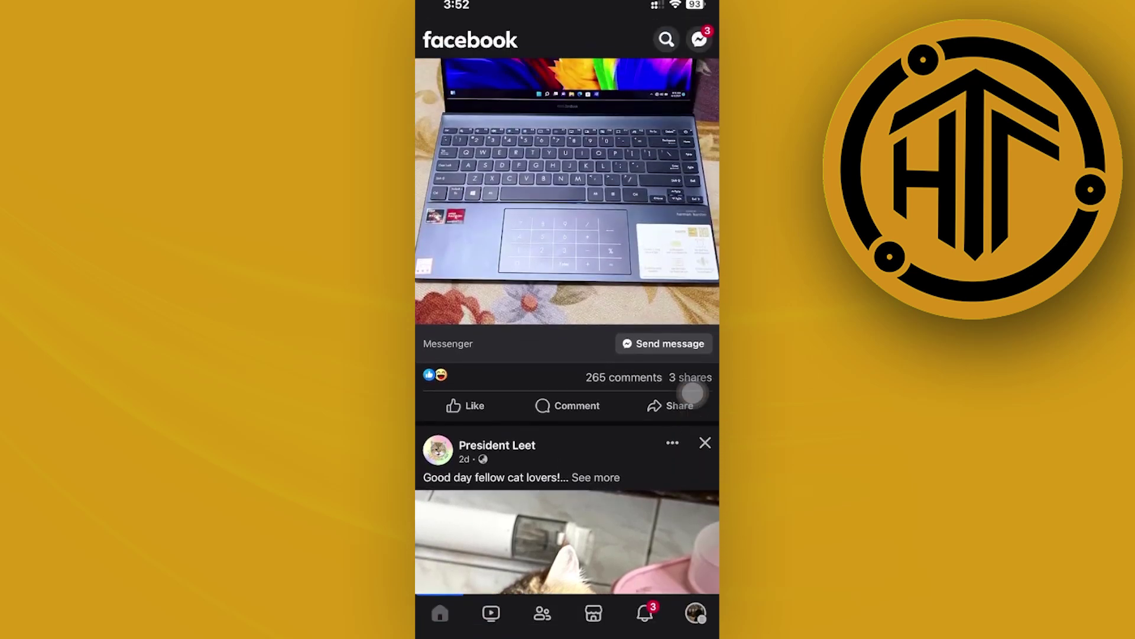
{"action": "scroll", "coordinate": [568, 355], "scroll_direction": "up", "scroll_amount": 5}
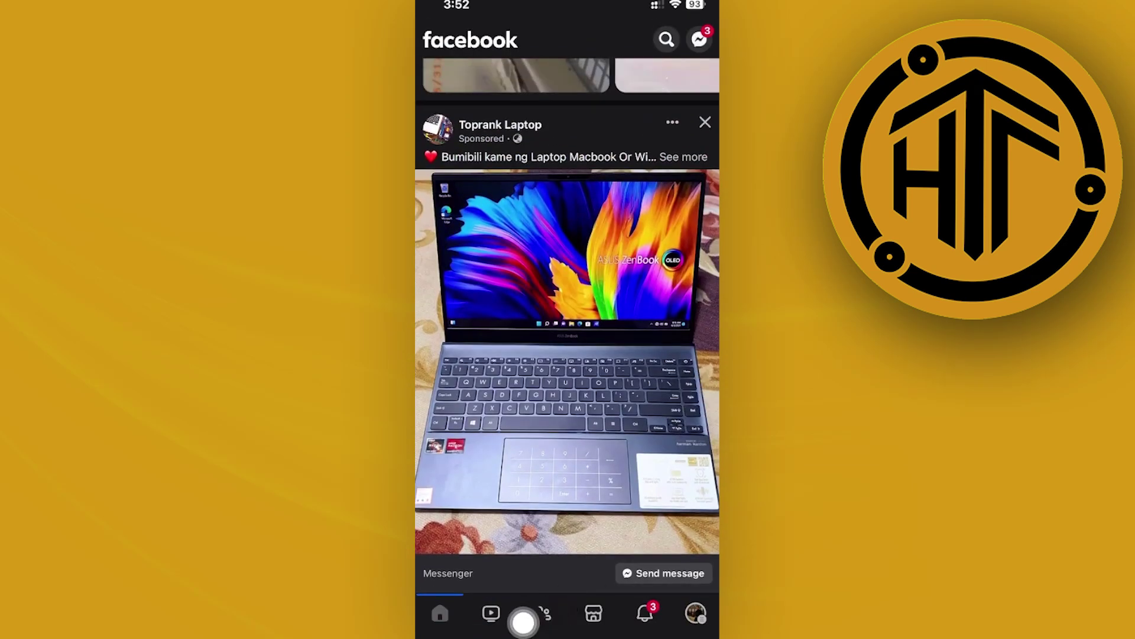
{"action": "left_click", "coordinate": [594, 614]}
{"action": "scroll", "coordinate": [567, 355], "scroll_direction": "down", "scroll_amount": 3}
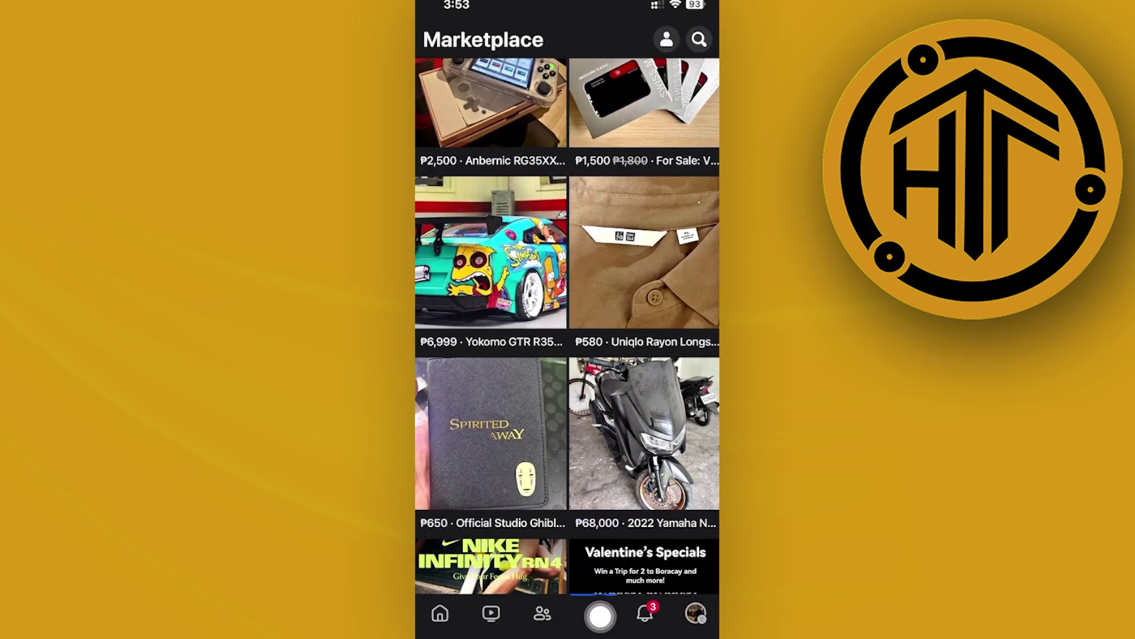
{"action": "scroll", "coordinate": [644, 568], "scroll_direction": "down", "scroll_amount": 2}
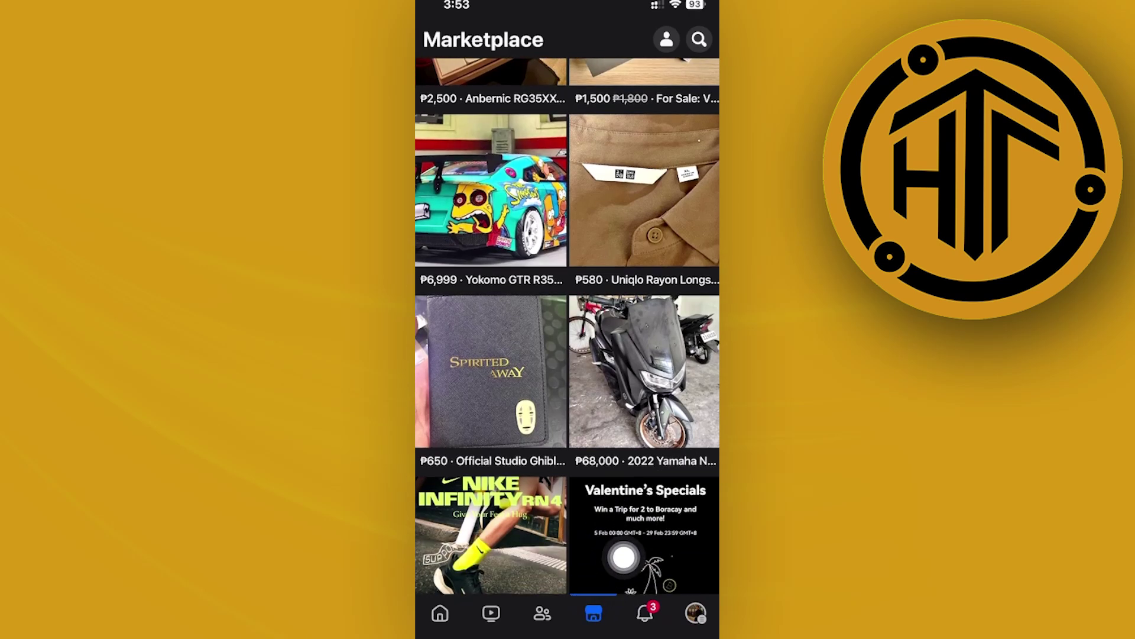
{"action": "scroll", "coordinate": [656, 550], "scroll_direction": "down", "scroll_amount": 3}
{"action": "scroll", "coordinate": [660, 535], "scroll_direction": "down", "scroll_amount": 1}
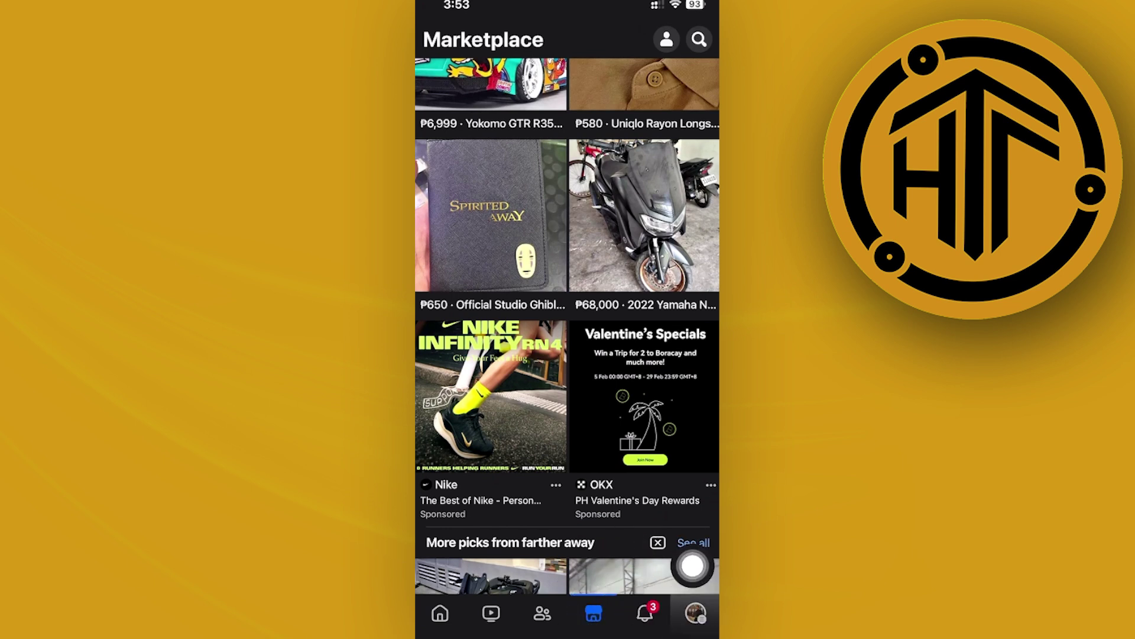
Step: Reach the Report a problem options via the menu's See more and Help & support
{"action": "left_click", "coordinate": [696, 612]}
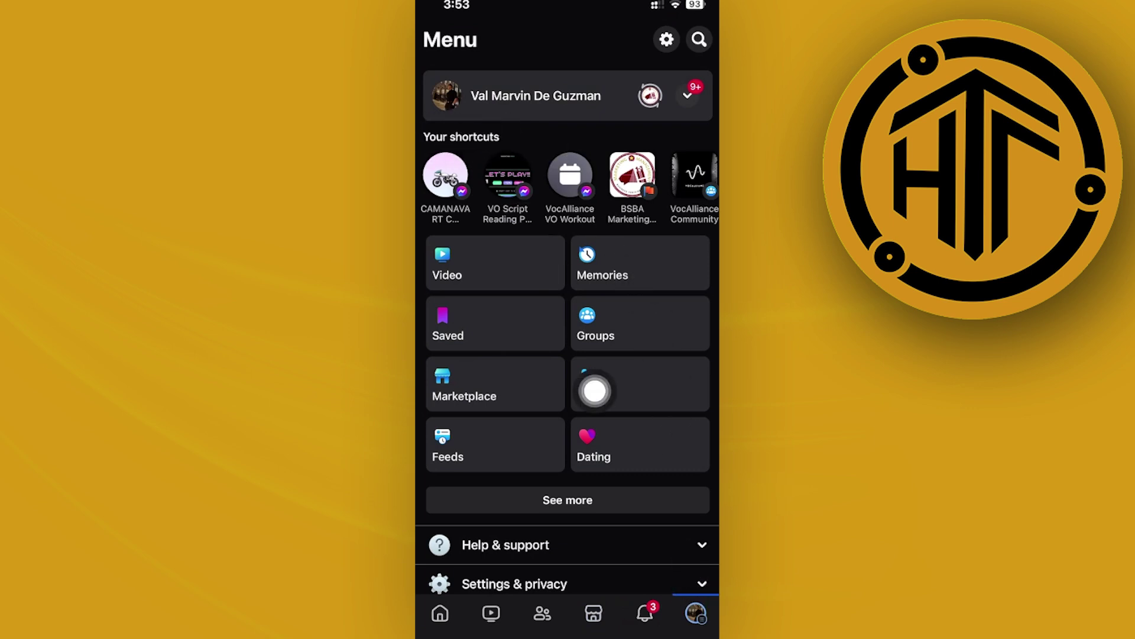
{"action": "left_click", "coordinate": [567, 499]}
{"action": "scroll", "coordinate": [568, 354], "scroll_direction": "down", "scroll_amount": 5}
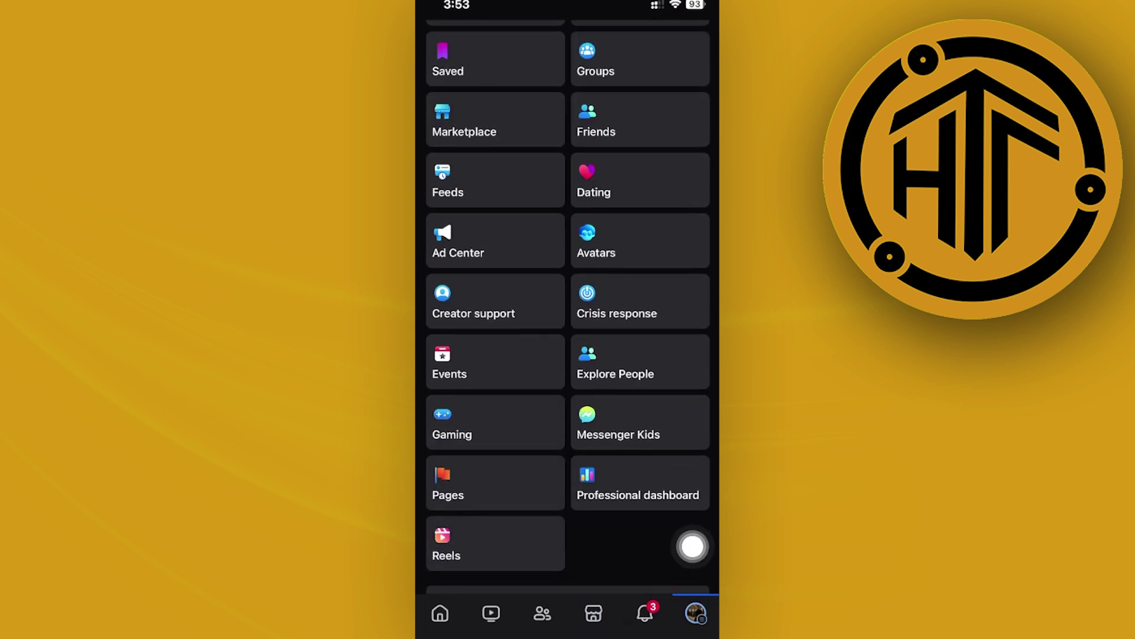
{"action": "scroll", "coordinate": [692, 533], "scroll_direction": "up", "scroll_amount": 3}
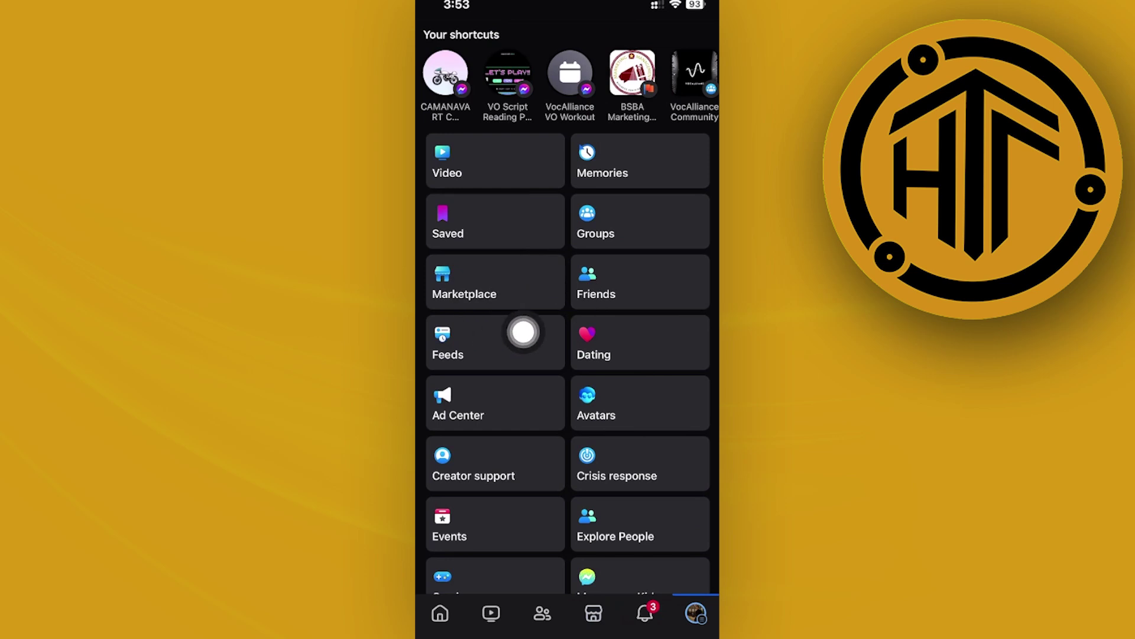
{"action": "scroll", "coordinate": [642, 426], "scroll_direction": "down", "scroll_amount": 5}
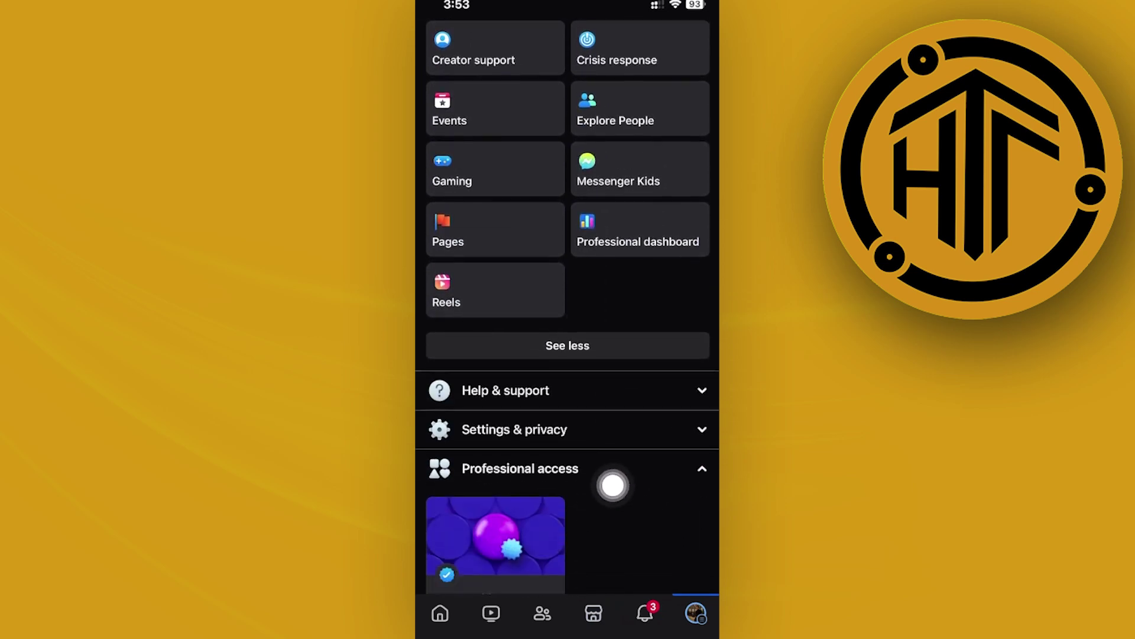
{"action": "scroll", "coordinate": [642, 466], "scroll_direction": "up", "scroll_amount": 3}
{"action": "scroll", "coordinate": [642, 466], "scroll_direction": "up", "scroll_amount": 3}
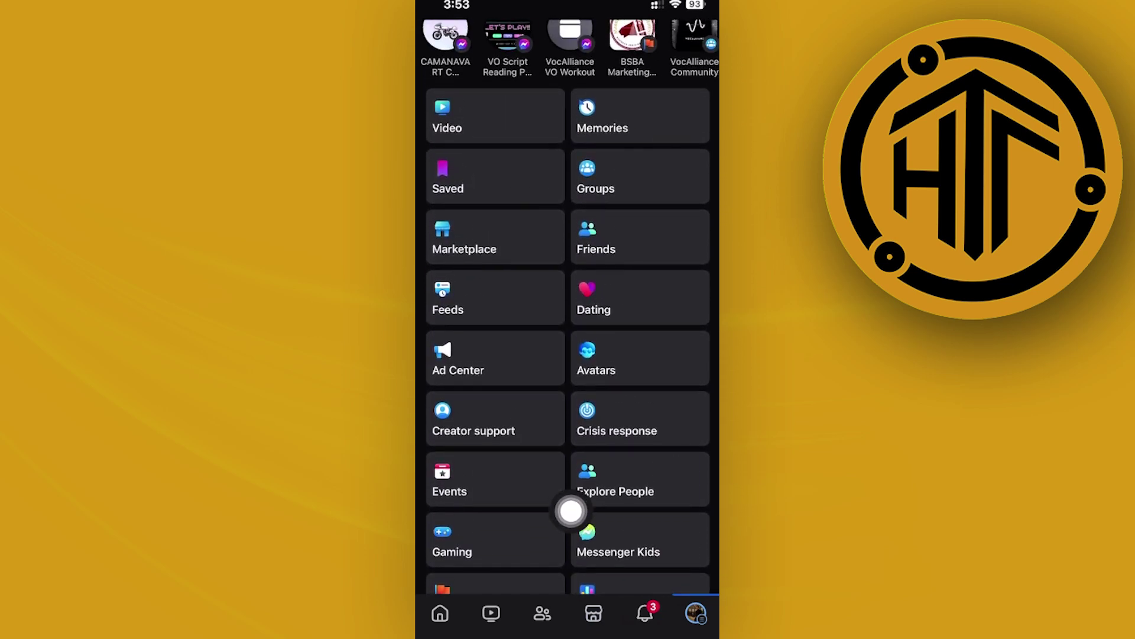
{"action": "scroll", "coordinate": [634, 451], "scroll_direction": "up", "scroll_amount": 2}
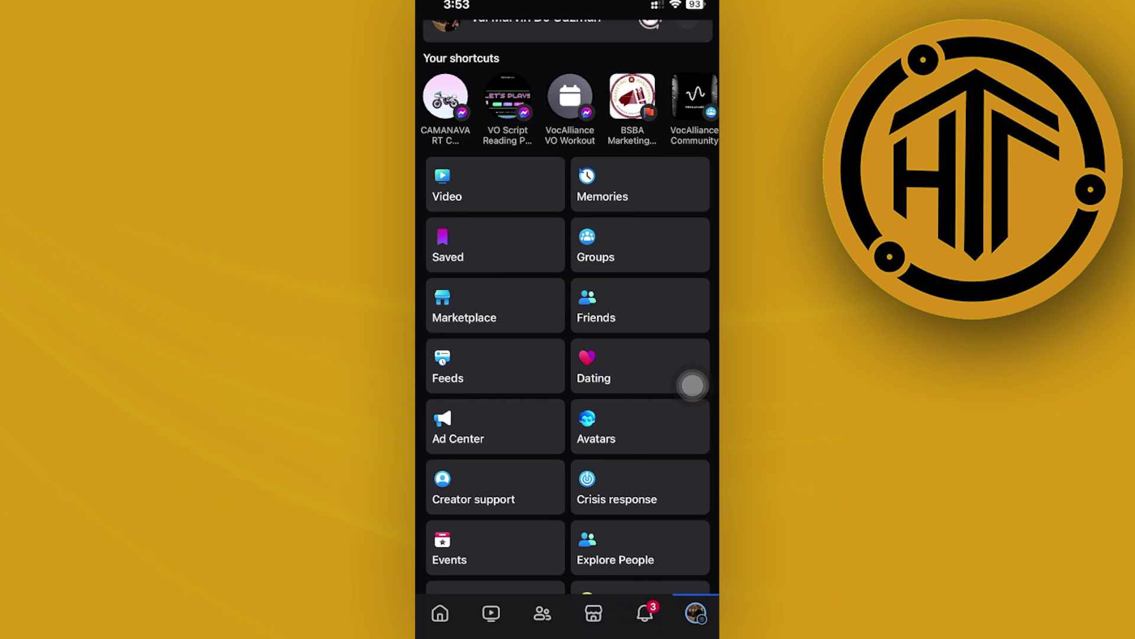
{"action": "scroll", "coordinate": [692, 384], "scroll_direction": "up", "scroll_amount": 2}
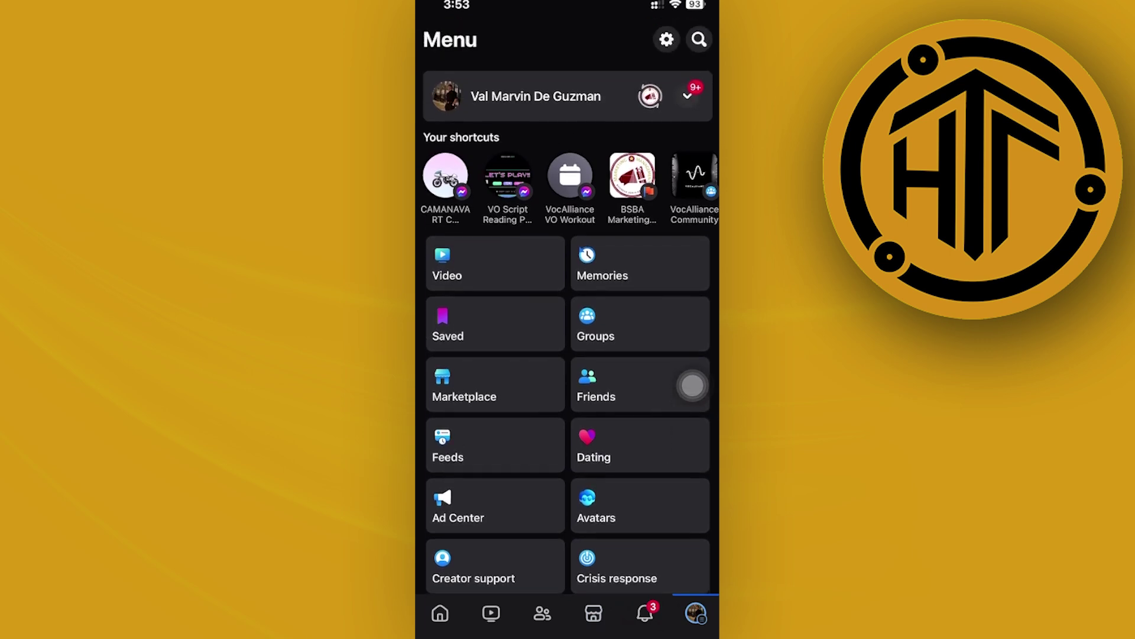
{"action": "scroll", "coordinate": [685, 395], "scroll_direction": "down", "scroll_amount": 10}
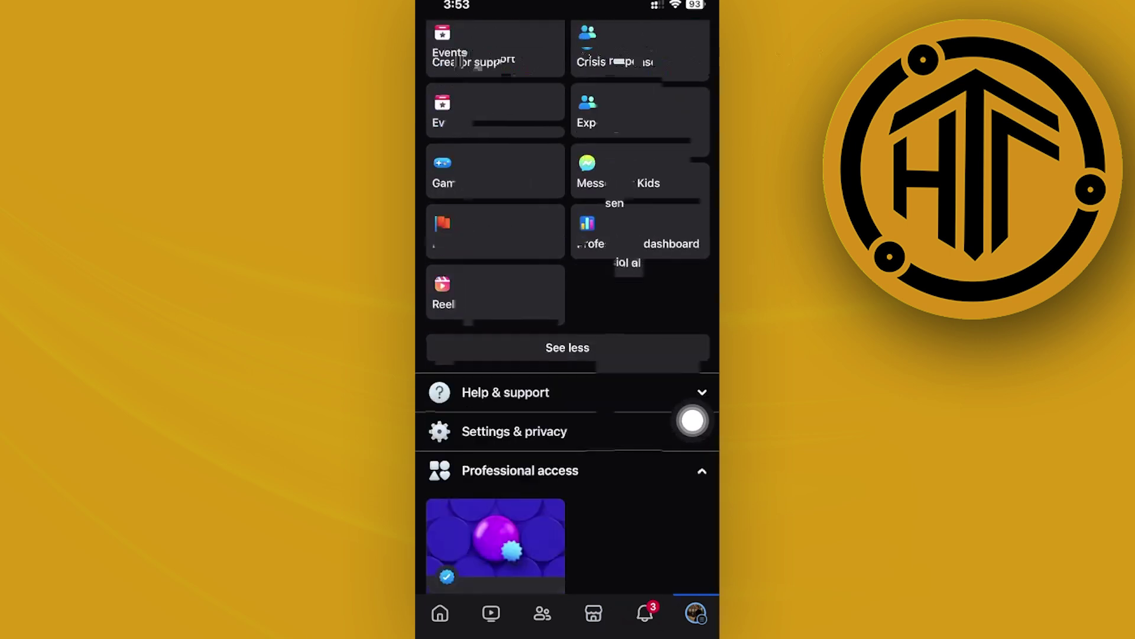
{"action": "scroll", "coordinate": [693, 419], "scroll_direction": "up", "scroll_amount": 1}
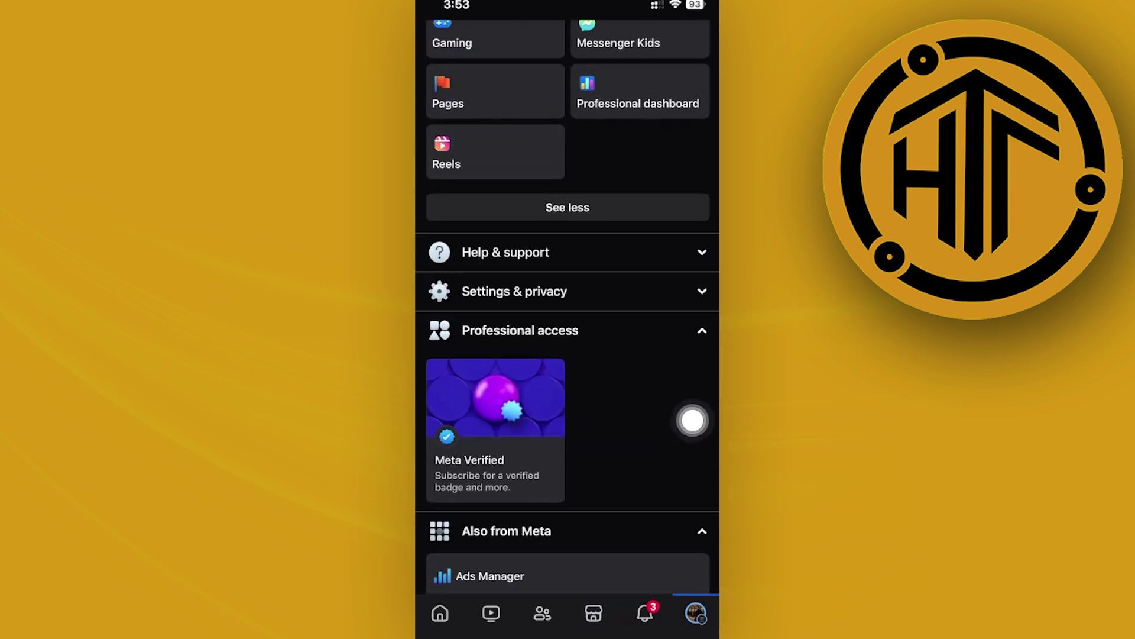
{"action": "left_click", "coordinate": [568, 273]}
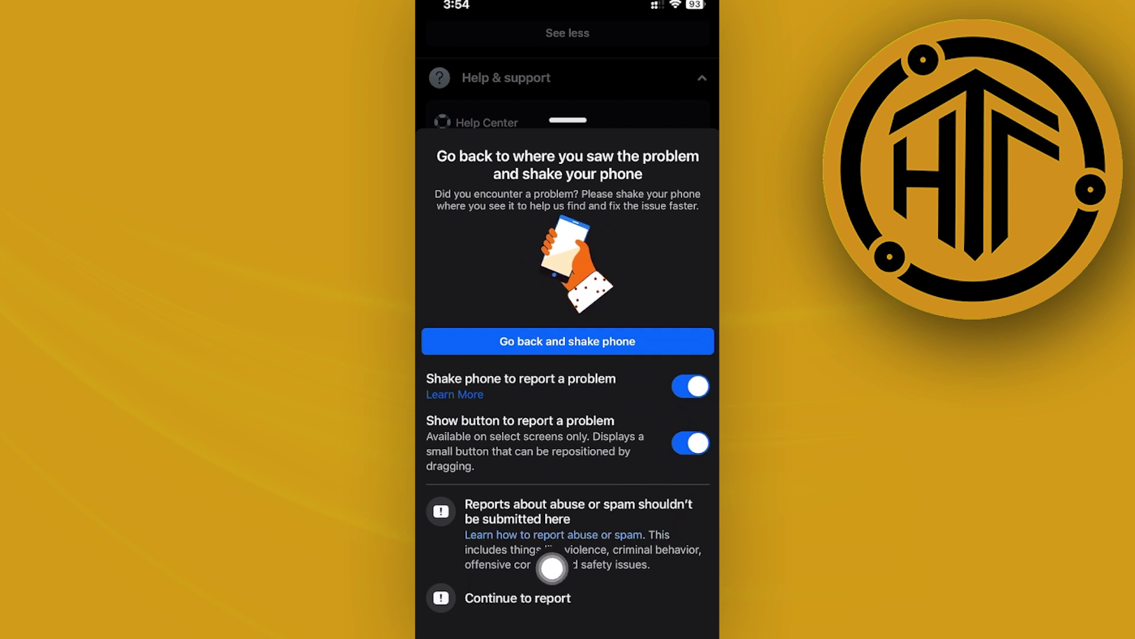
Step: Continue to a technical problem report, including complete logs and diagnostics
{"action": "left_click", "coordinate": [675, 597]}
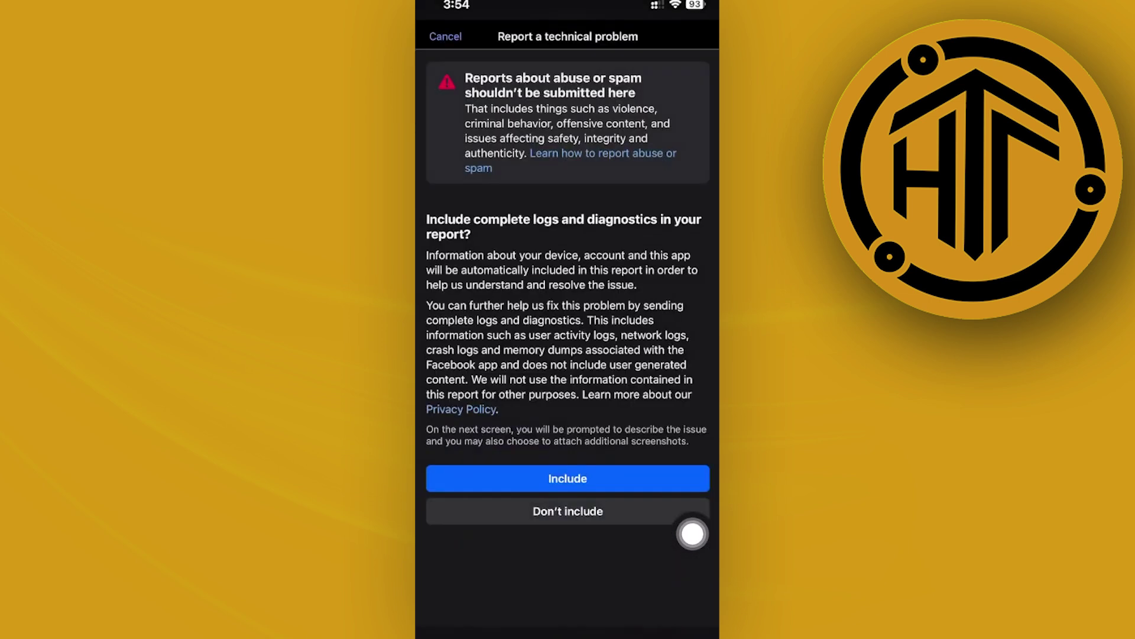
{"action": "left_click", "coordinate": [568, 478]}
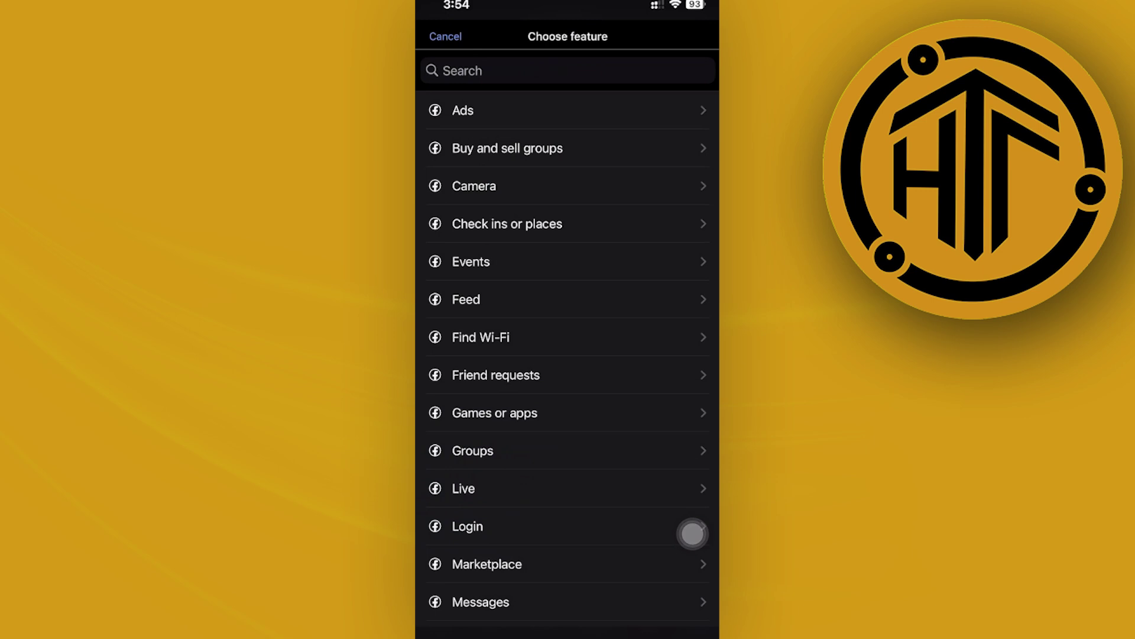
{"action": "scroll", "coordinate": [568, 355], "scroll_direction": "down", "scroll_amount": 2}
{"action": "scroll", "coordinate": [567, 355], "scroll_direction": "down", "scroll_amount": 1}
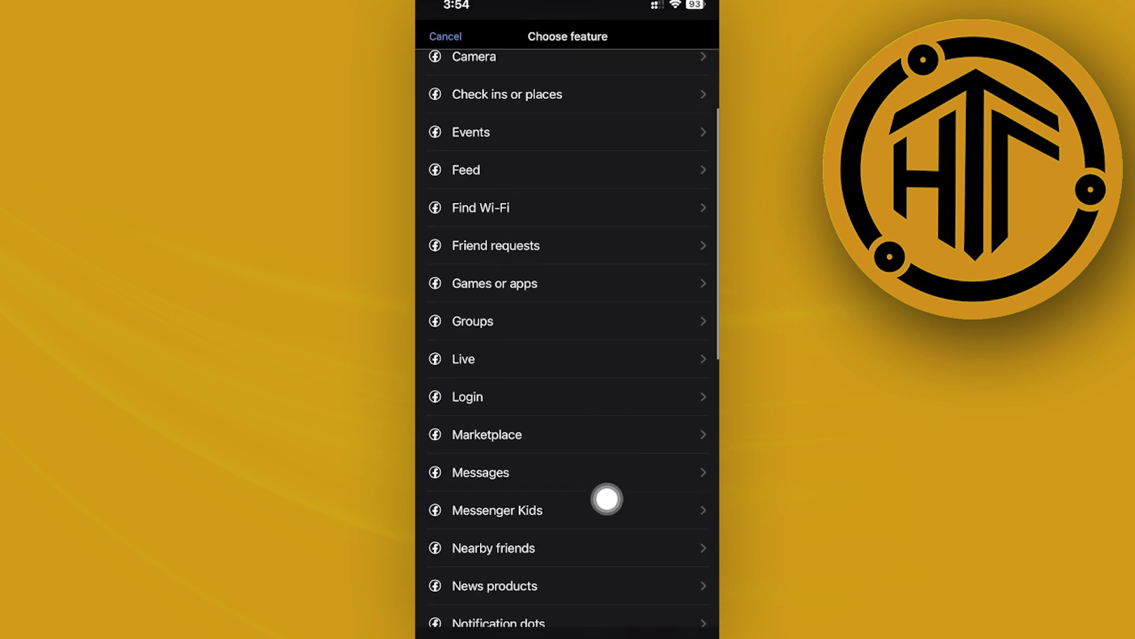